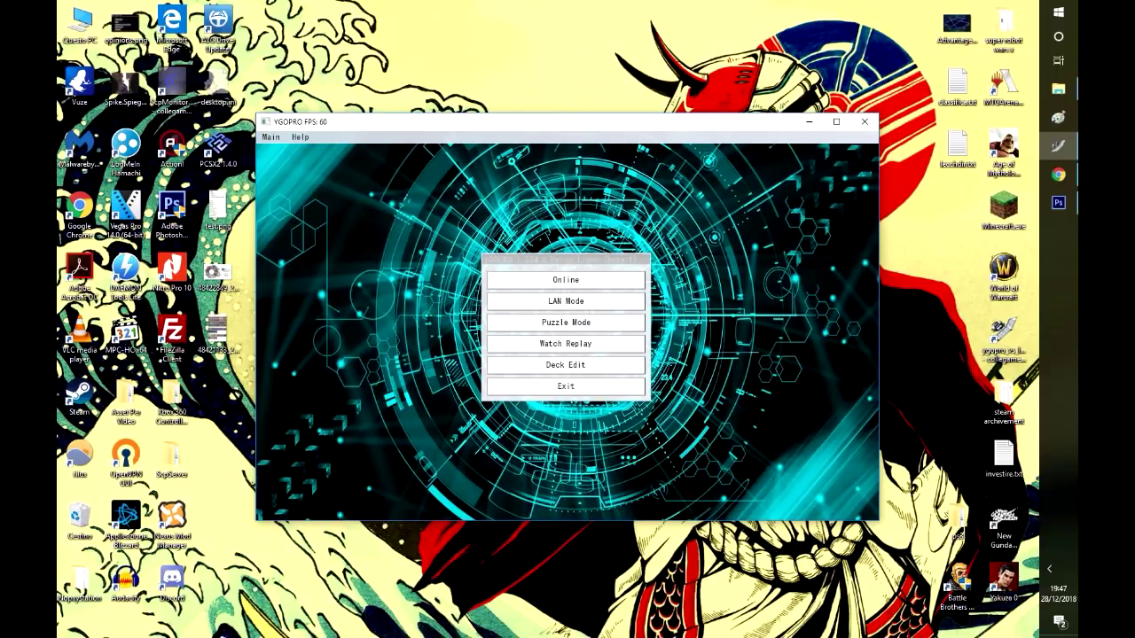
Look at the deck editor's background, then return to the main menu and close YGOPRO
click(565, 365)
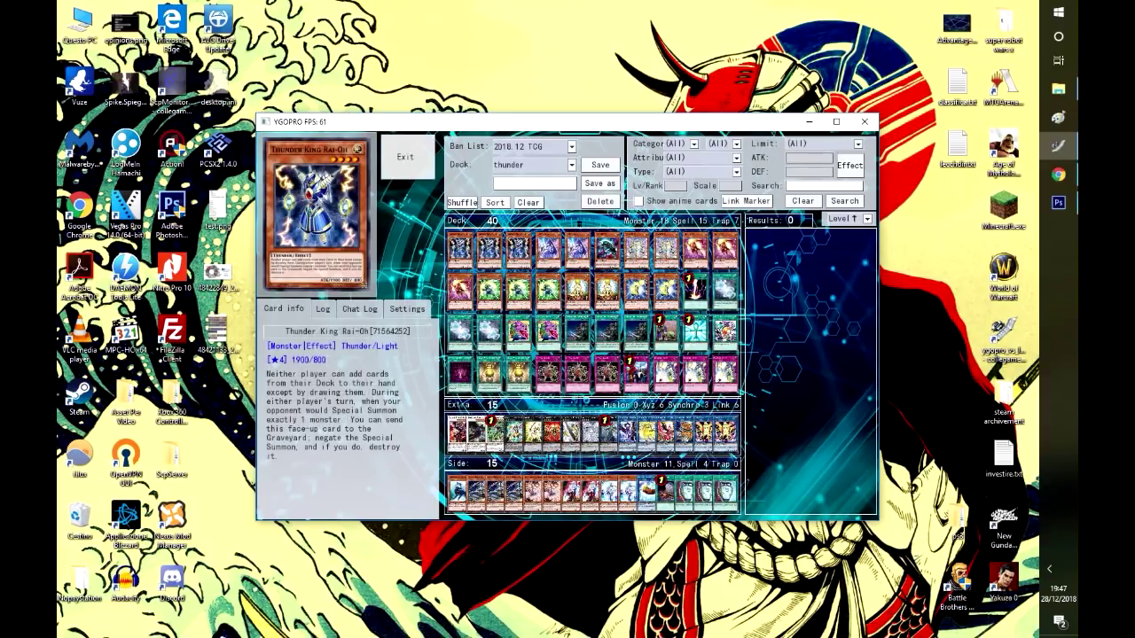
click(405, 157)
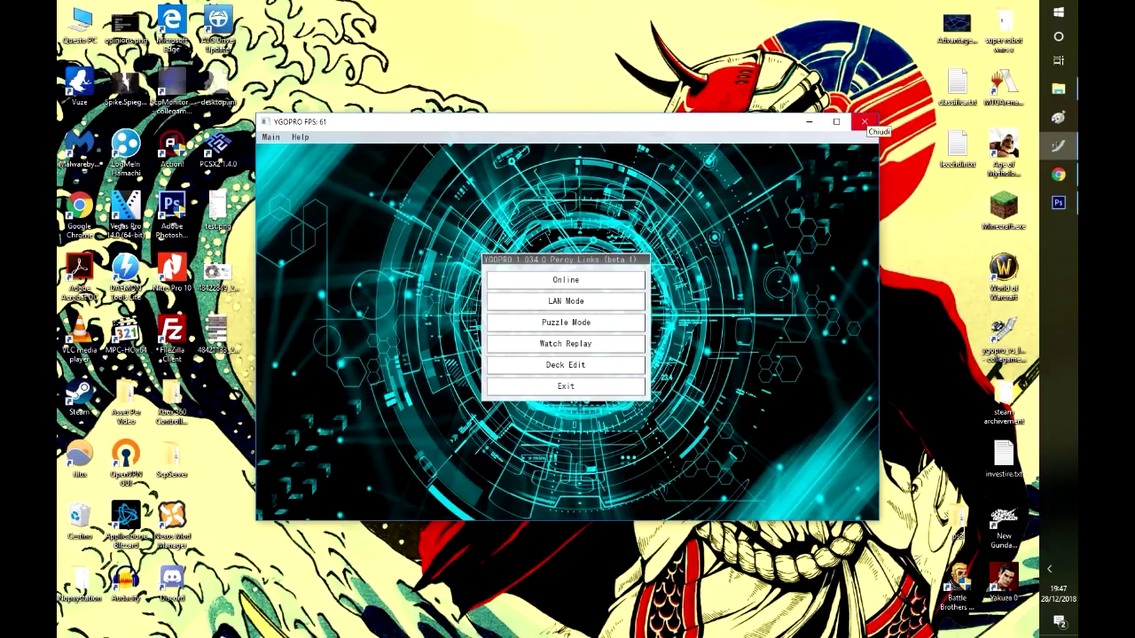
click(865, 123)
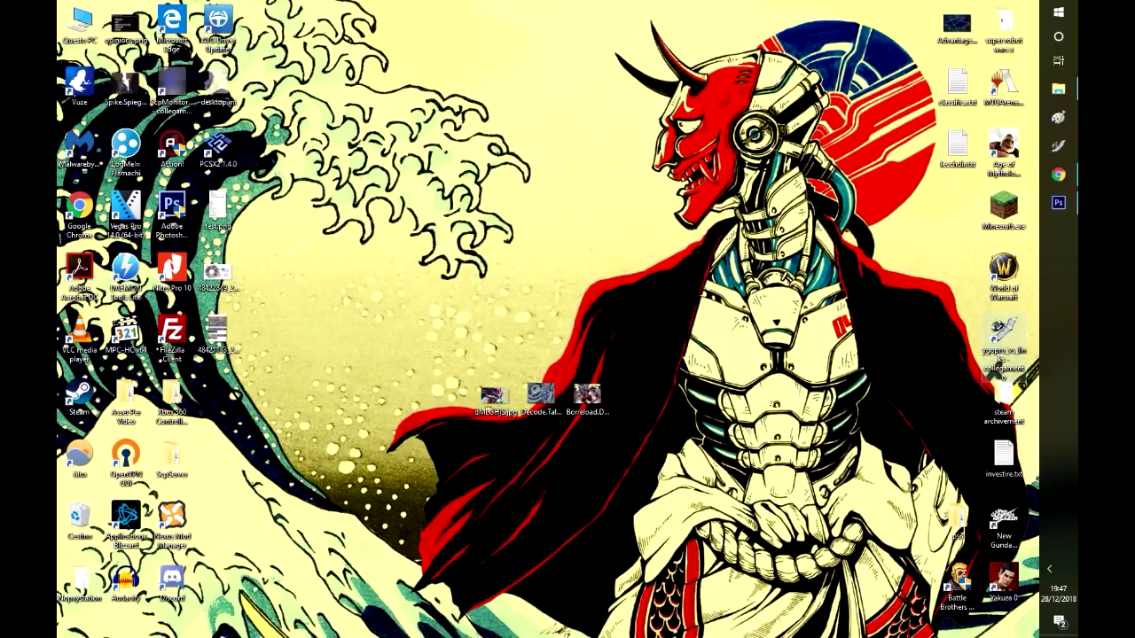
Open the file location of the ygopro_vs_links desktop shortcut and open its textures folder
right_click(1020, 352)
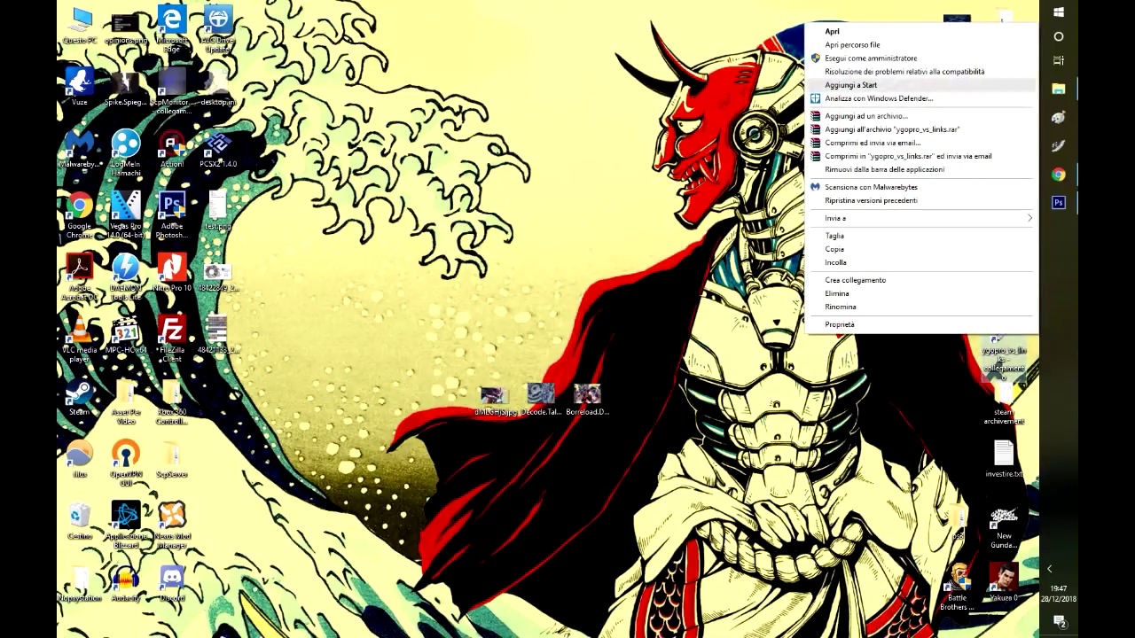
click(852, 44)
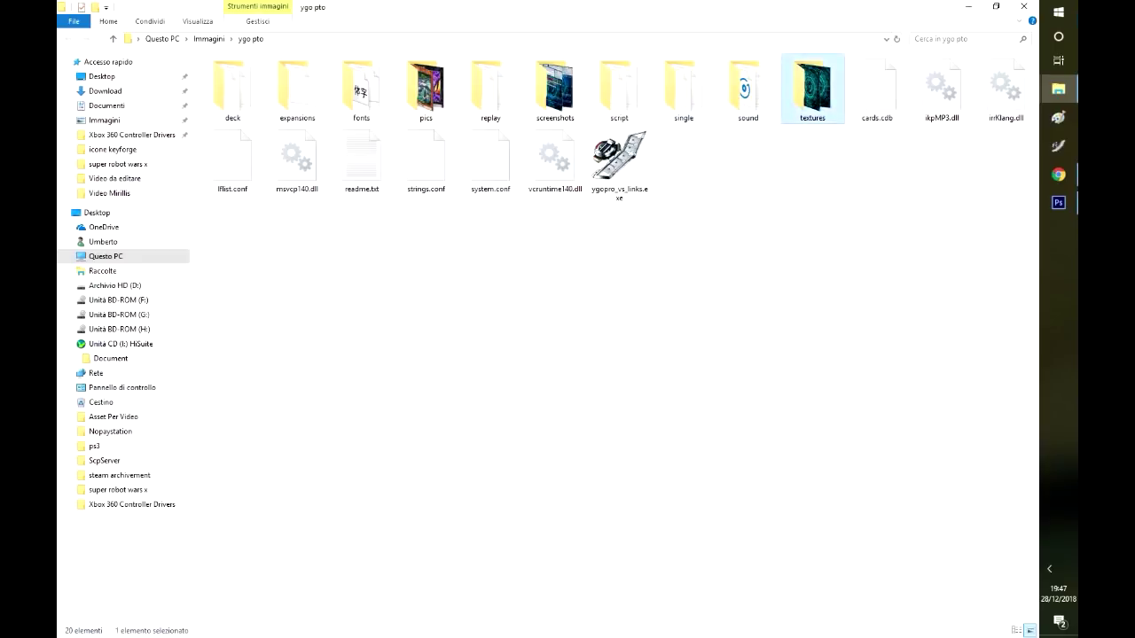
double_click(812, 87)
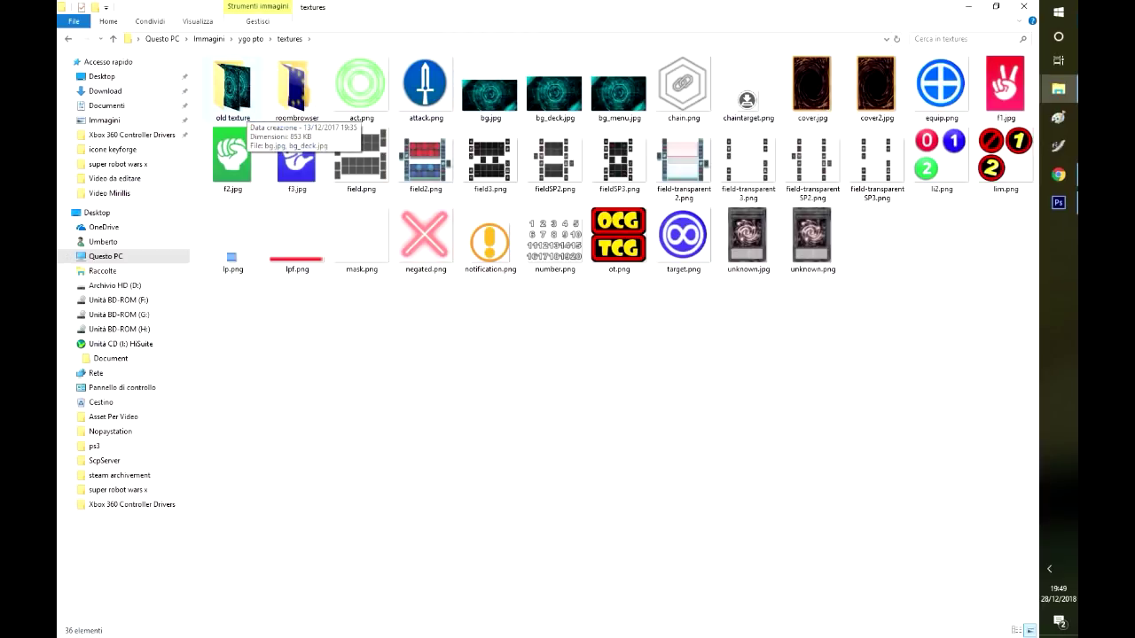
Switch to Photoshop and create a 1024 × 640 pixel RGB document at 72 pixels/inch with a white background
key(super+d)
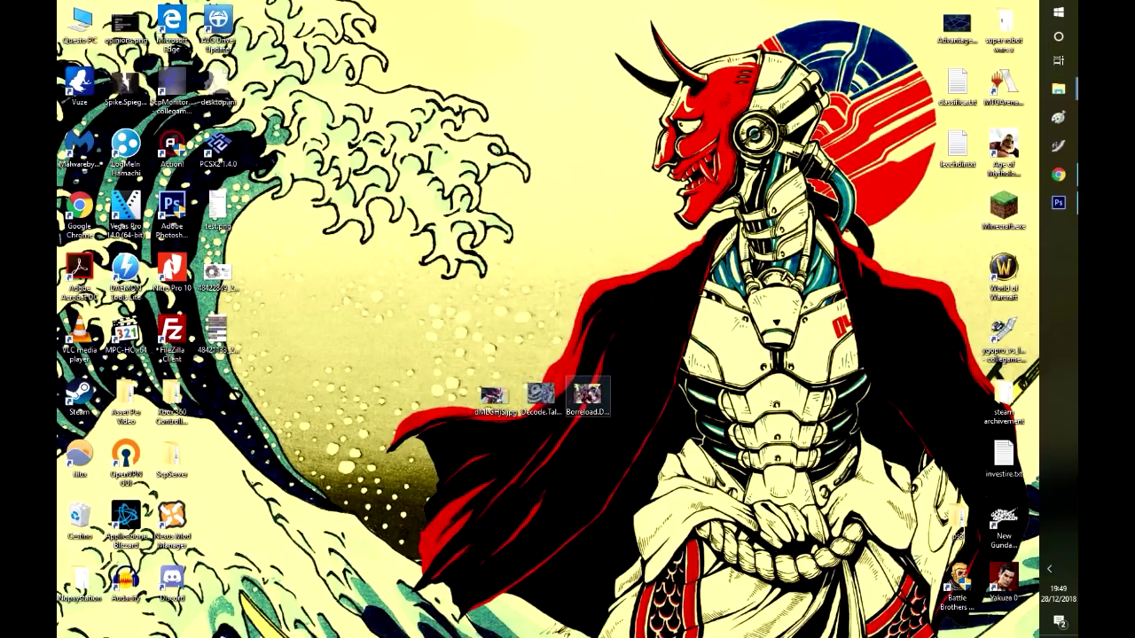
click(90, 8)
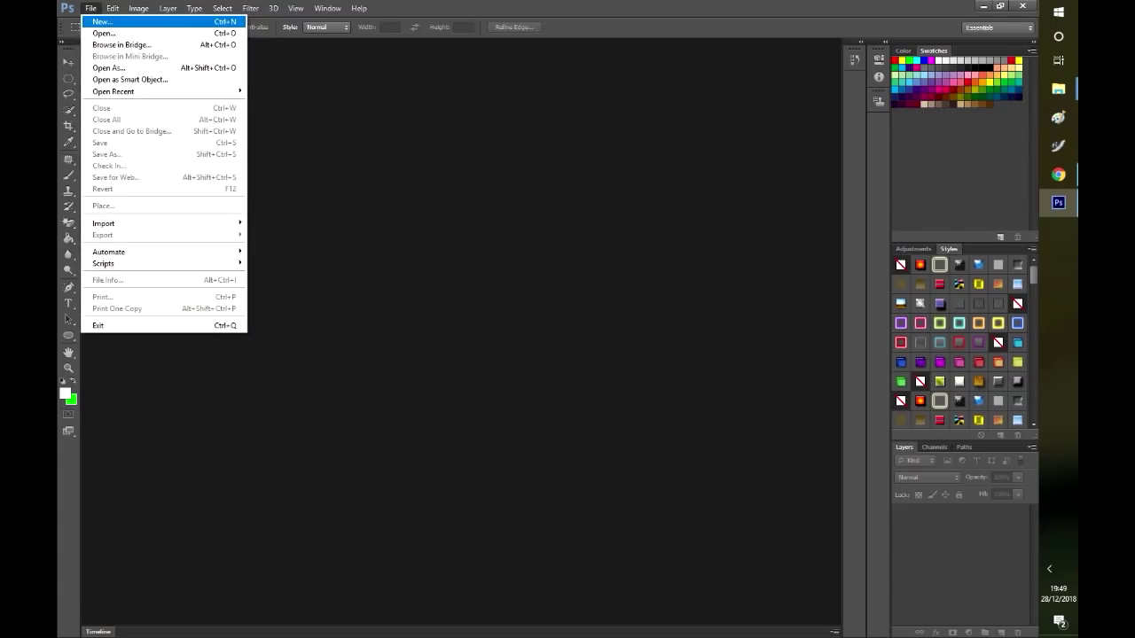
click(103, 20)
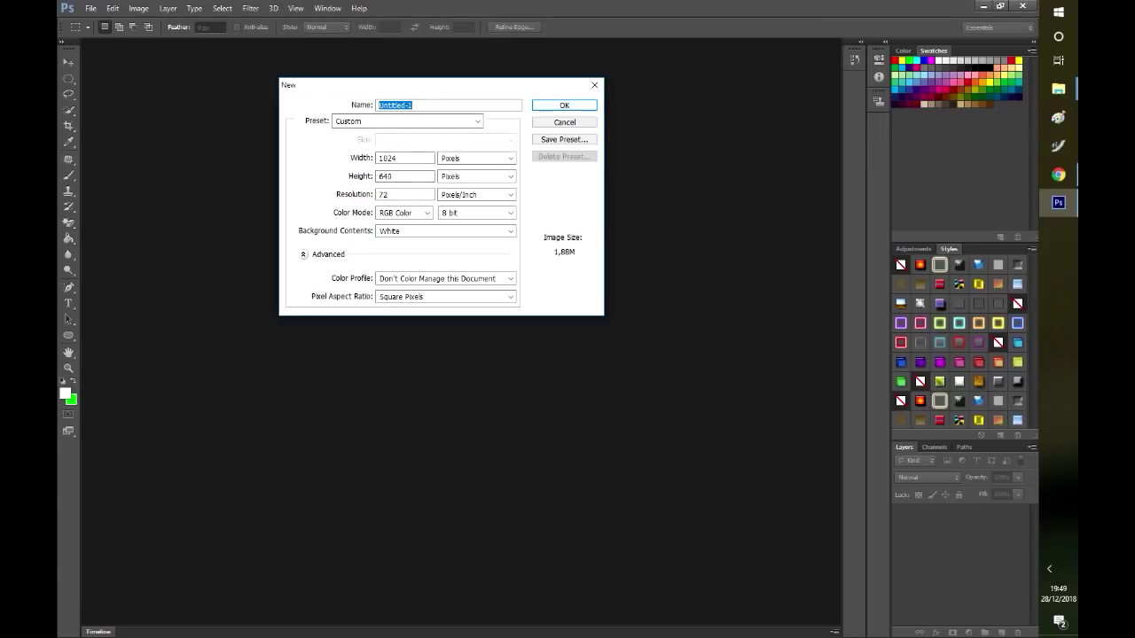
key(Return)
Place the dMLGHjS.jpg image from the desktop into the blank document
click(90, 8)
click(108, 206)
scroll(569, 301, down, 3)
scroll(664, 297, down, 2)
scroll(664, 297, up, 2)
click(664, 292)
click(702, 453)
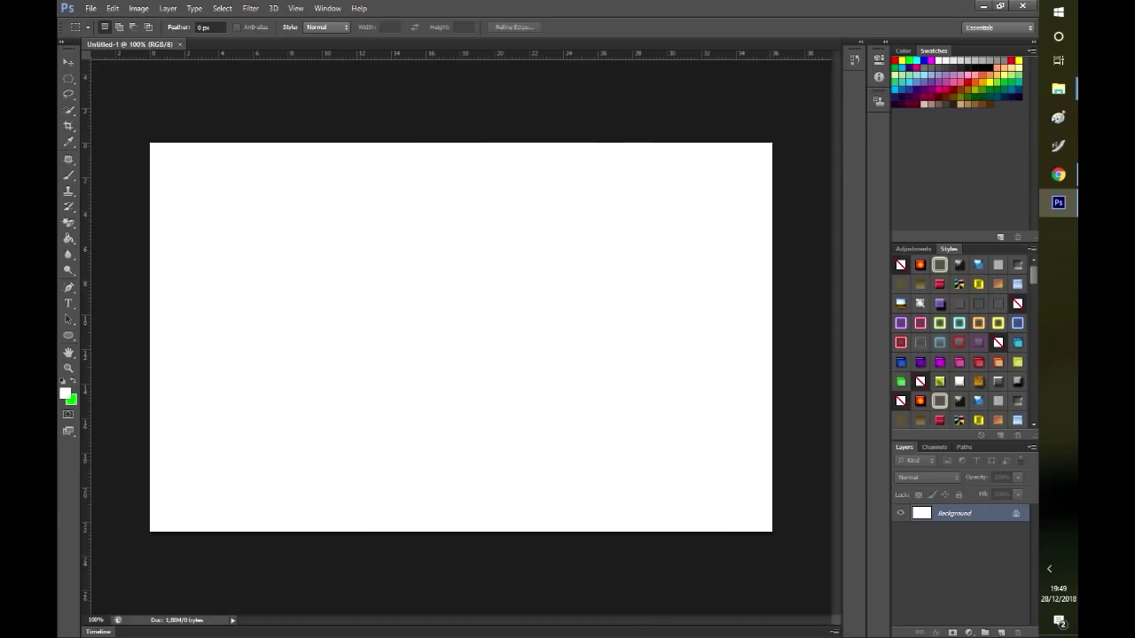
Stretch the placed dMLGHjS image past all four canvas edges, to about 15% width and 16% height
drag(461, 521, 461, 537)
drag(461, 155, 461, 129)
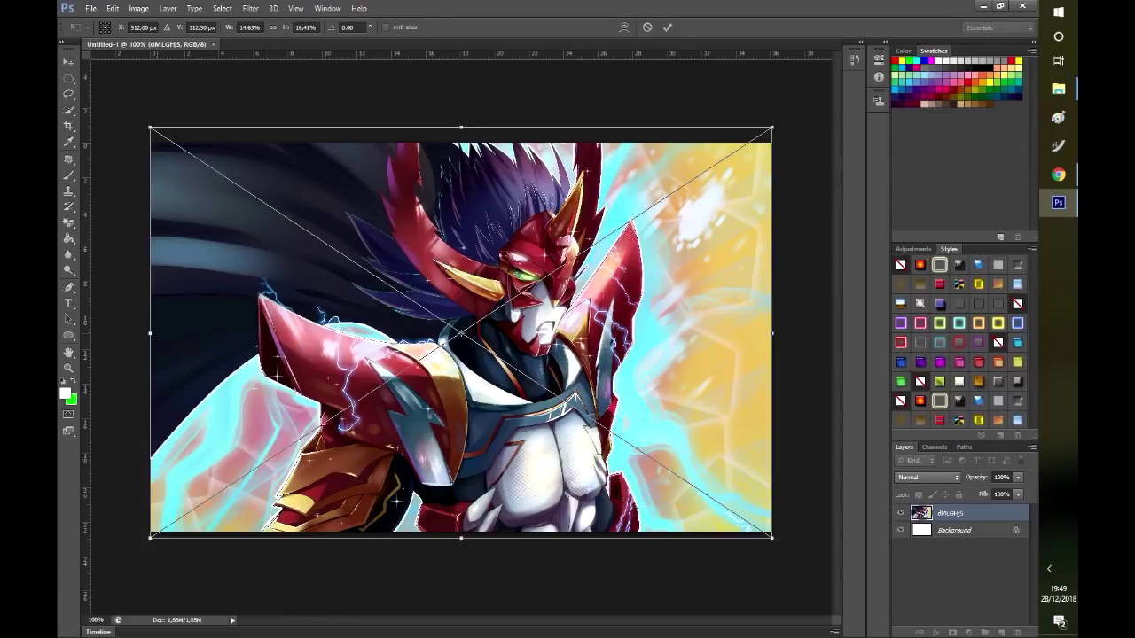
drag(150, 333, 135, 334)
drag(772, 333, 785, 333)
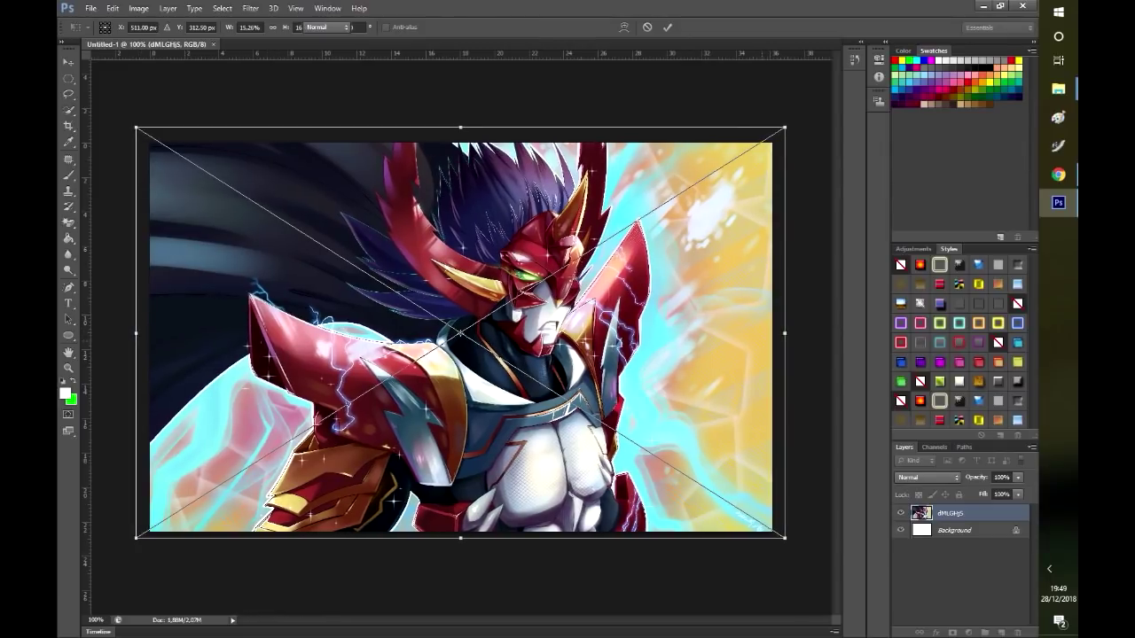
key(Return)
Export the image for web in JPEG format, saving it to the desktop under the file name 1
click(91, 8)
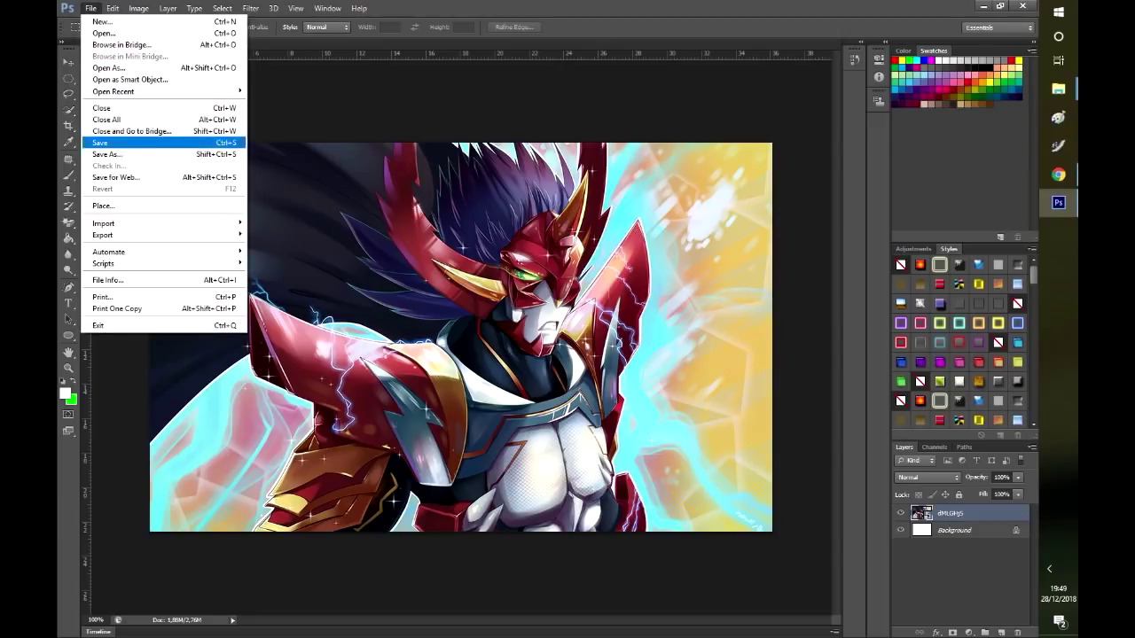
click(116, 176)
click(727, 194)
click(727, 195)
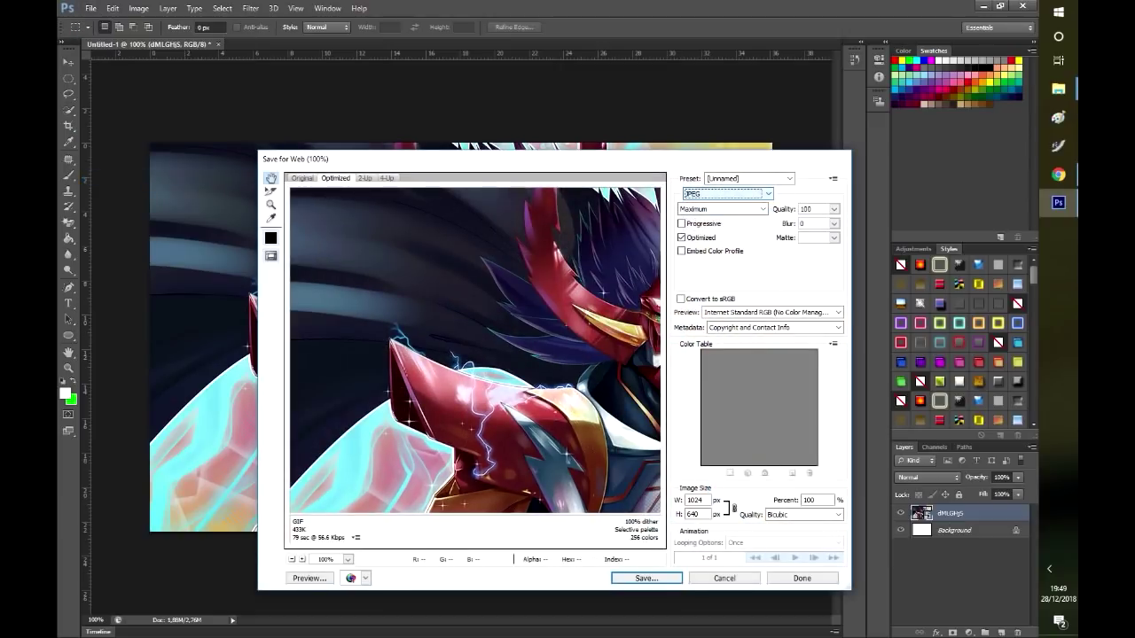
click(646, 578)
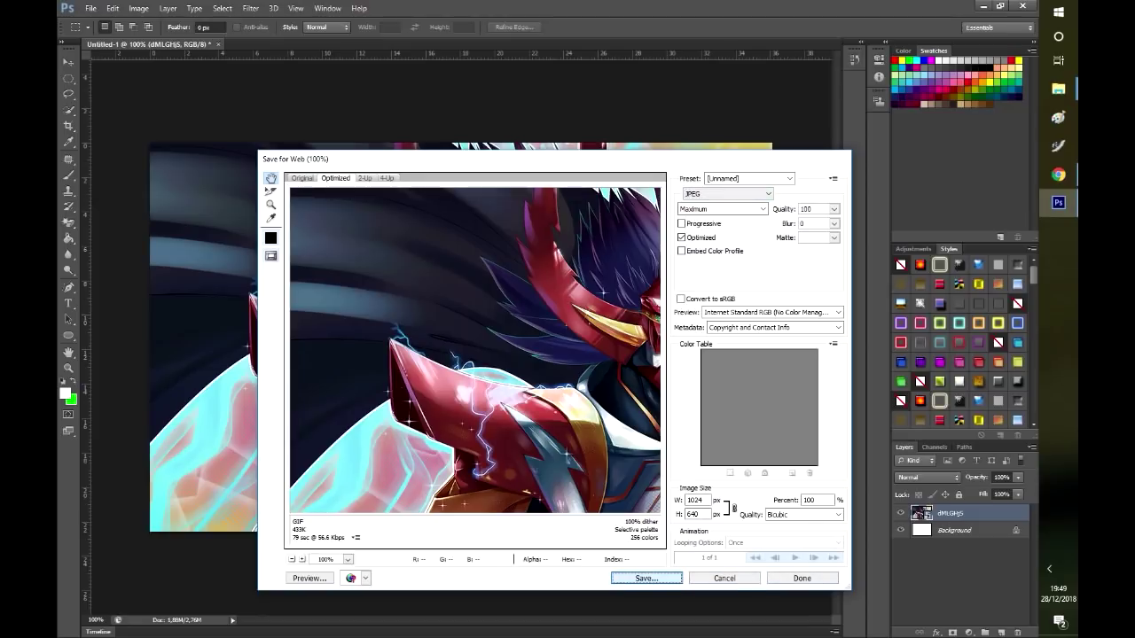
key(Return)
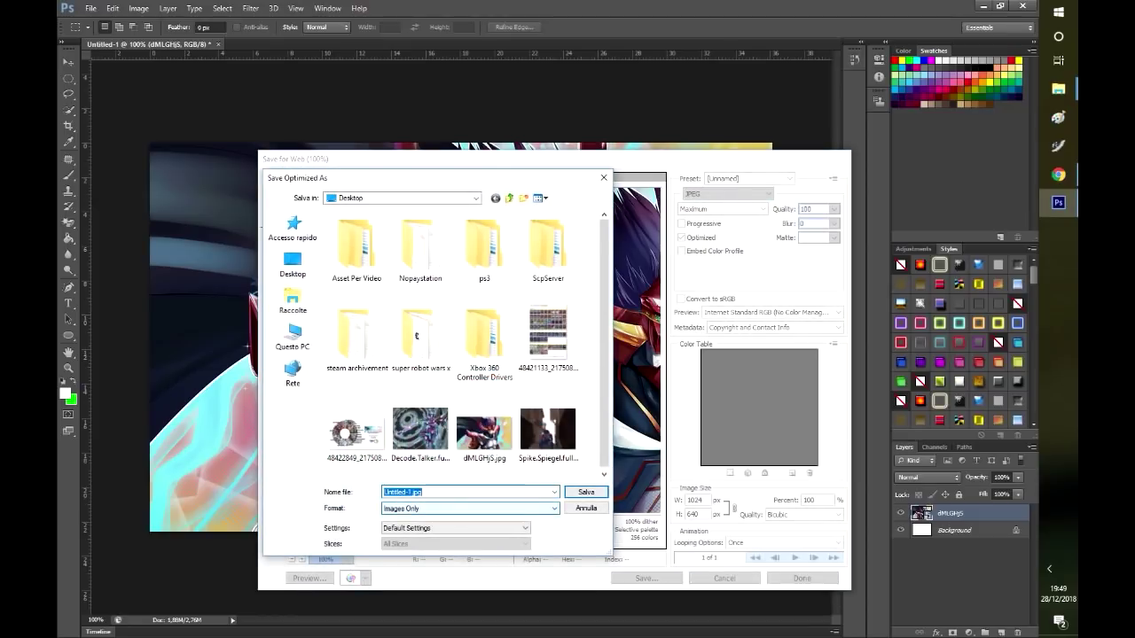
key(BackSpace)
text(1)
click(586, 492)
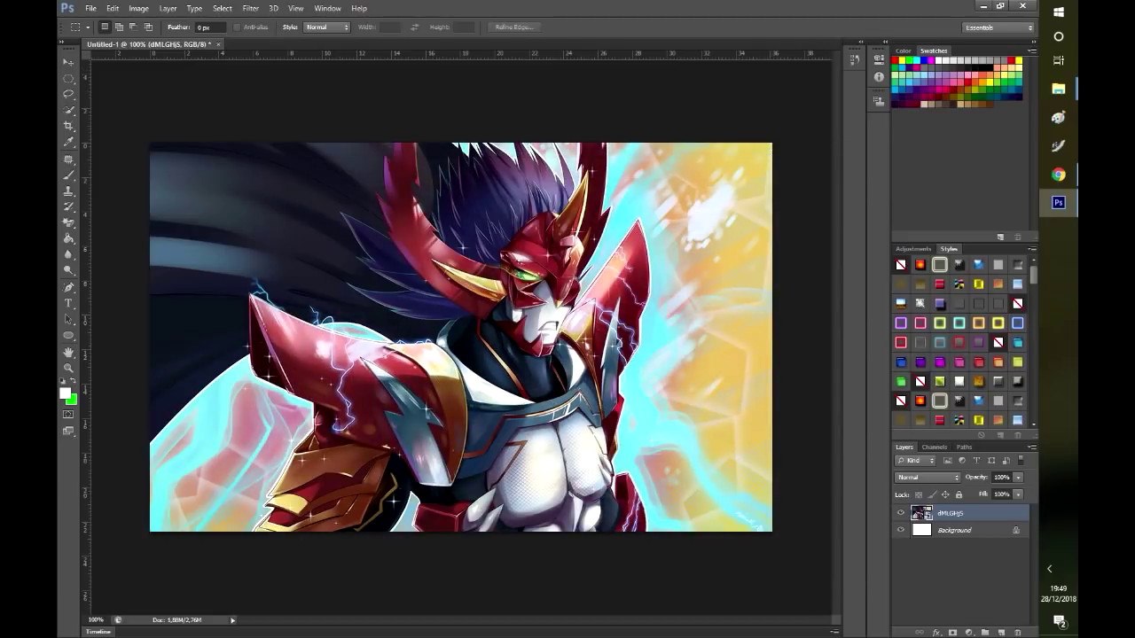
Delete the dMLGHjS layer and place the Borreload.Dragon image from the desktop into the document
key(Delete)
click(90, 8)
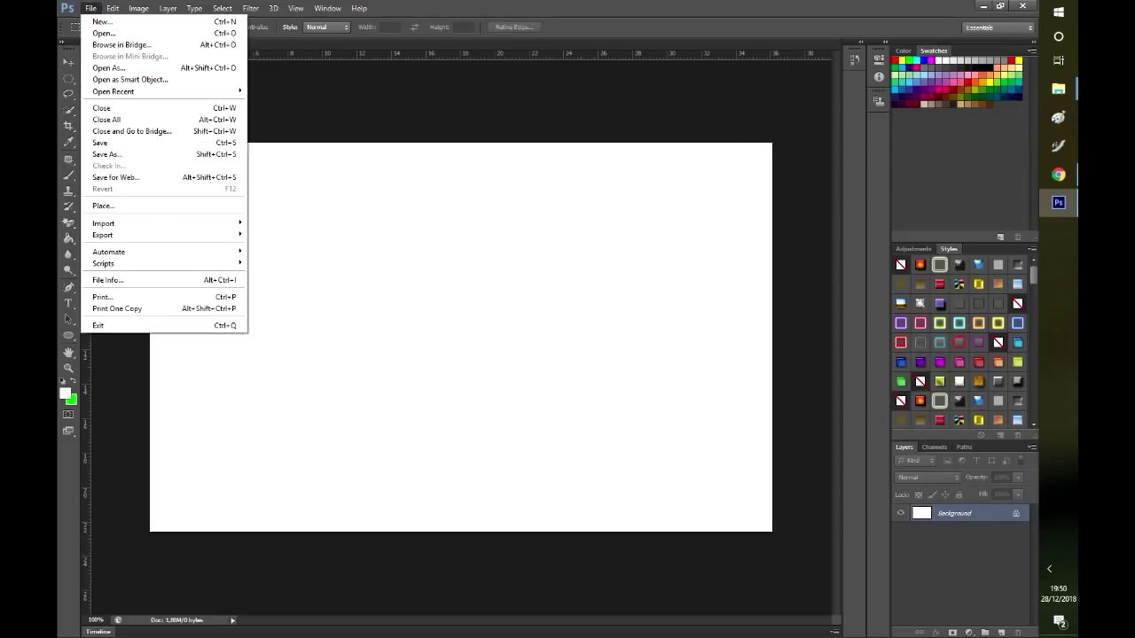
click(107, 205)
scroll(600, 305, up, 3)
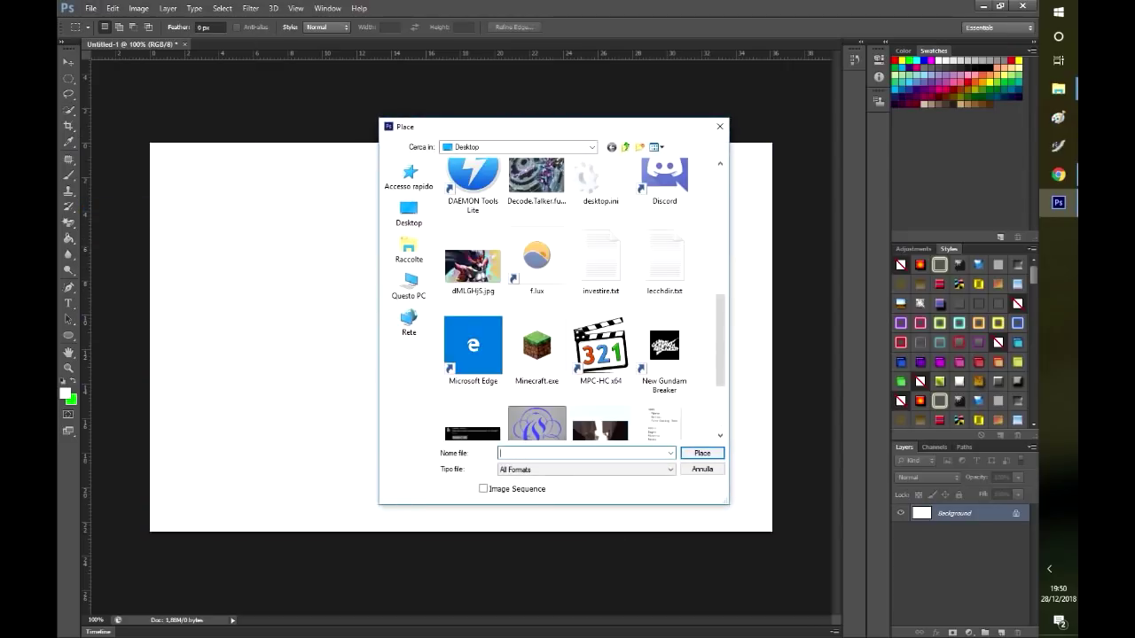
double_click(603, 227)
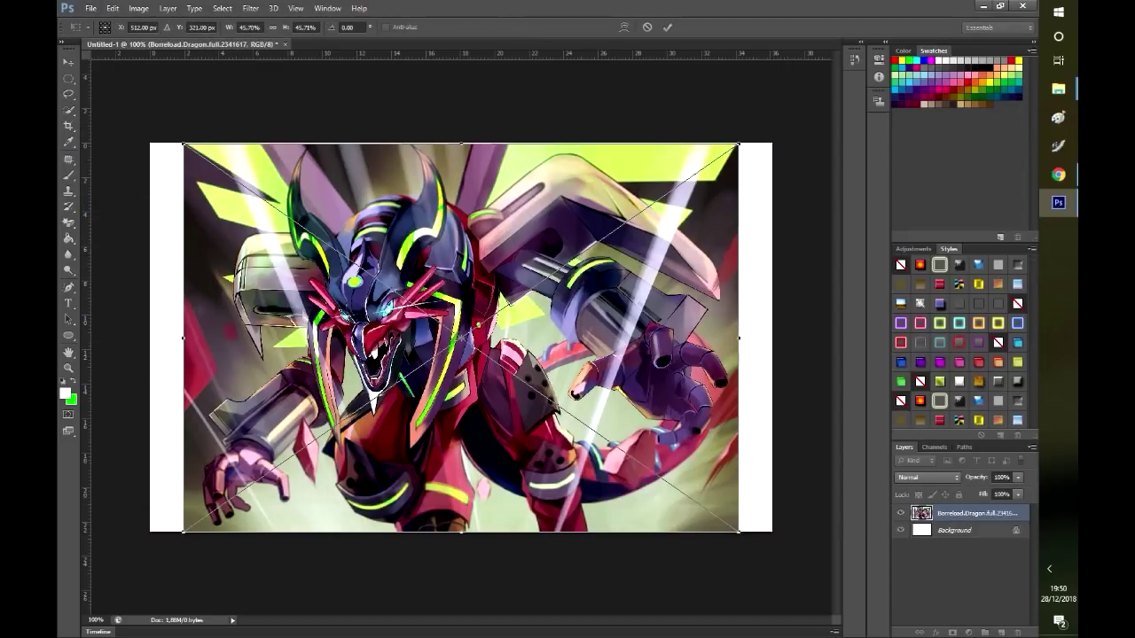
Stretch the placed Borreload Dragon image past all four canvas edges, to about 53% width
drag(737, 337, 781, 337)
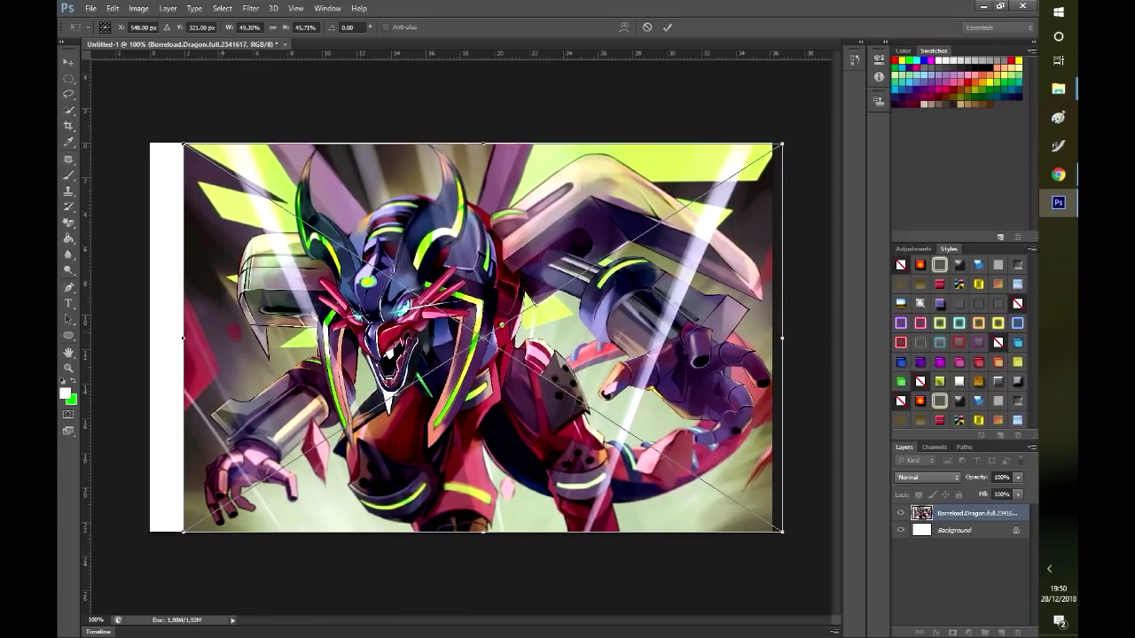
drag(184, 338, 141, 338)
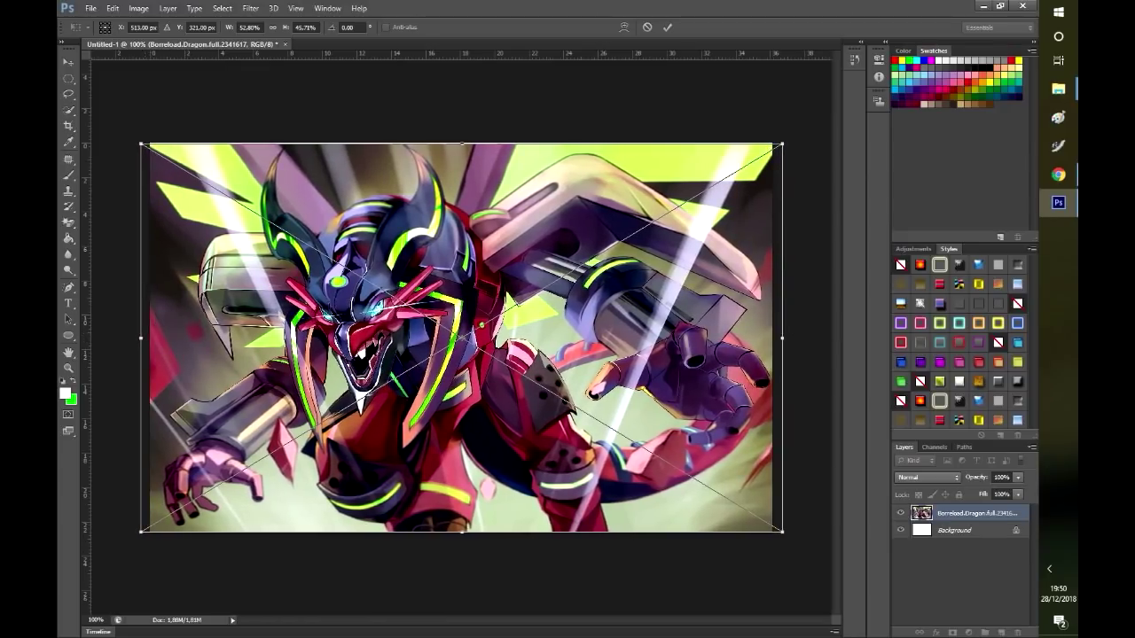
drag(461, 142, 462, 136)
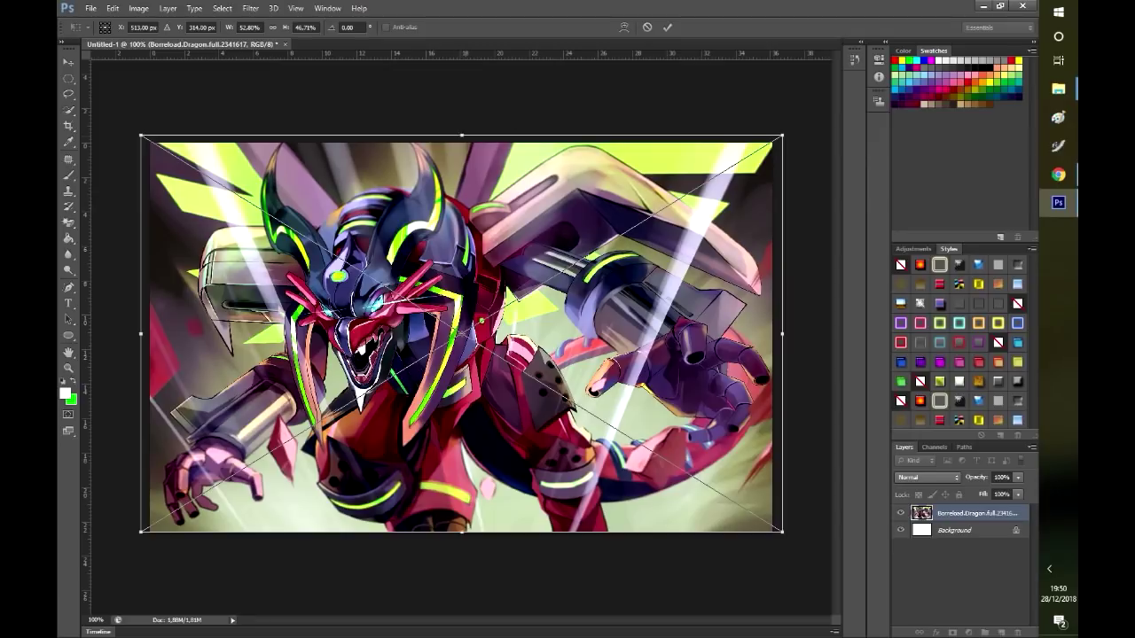
drag(462, 532, 462, 539)
key(Return)
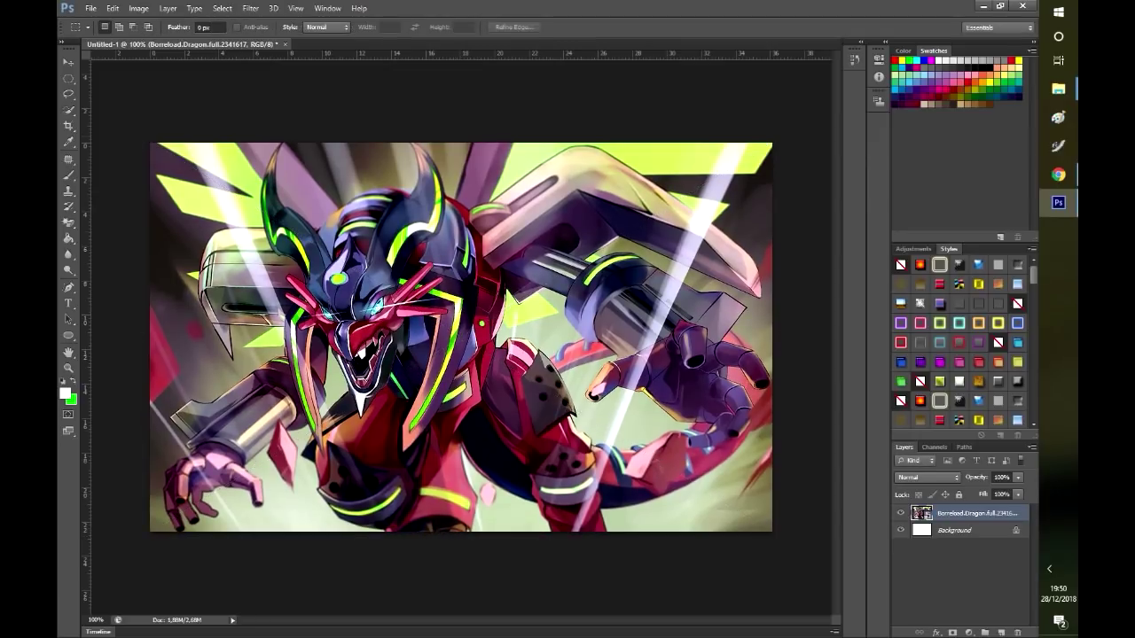
Export the Borreload Dragon image for web as a JPEG on the desktop with the file name 2
click(90, 8)
click(116, 178)
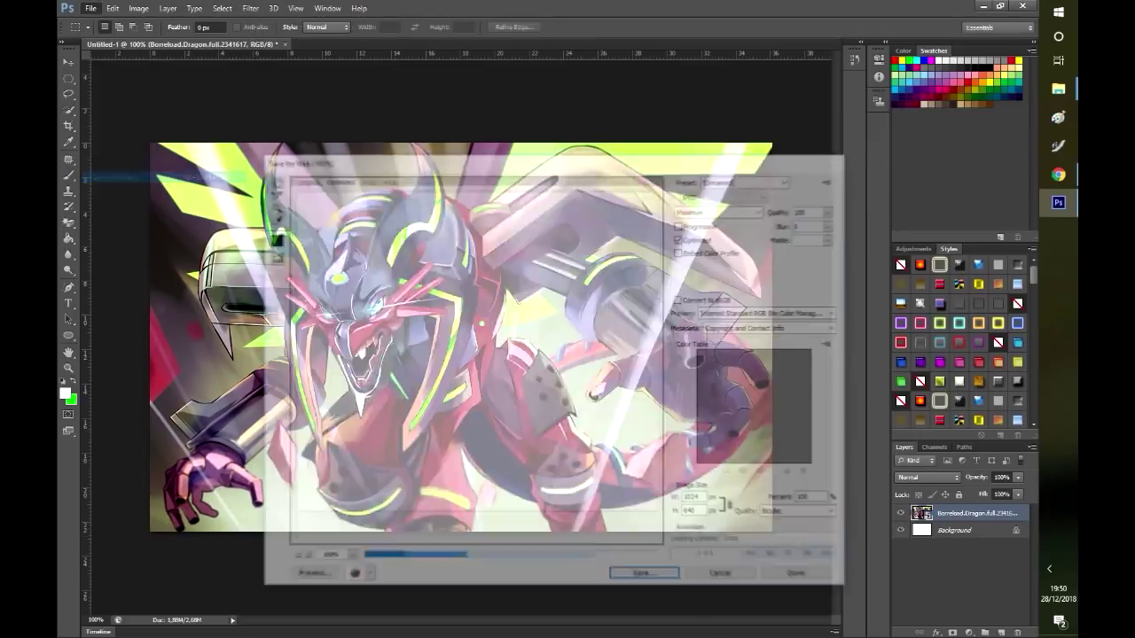
key(Return)
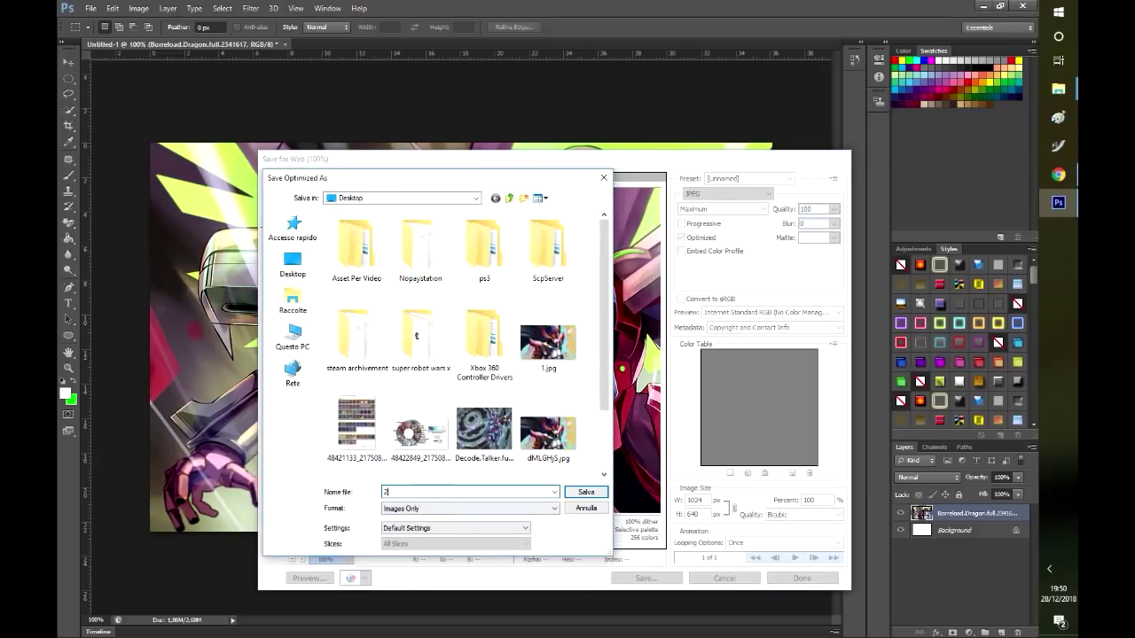
key(Return)
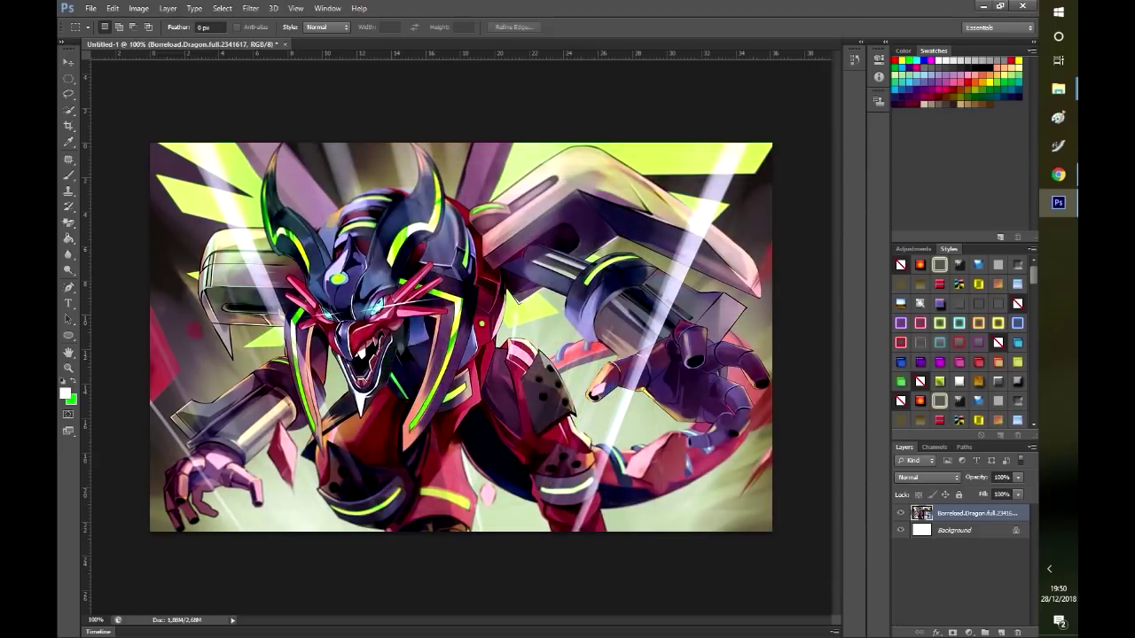
Close the current document and open the settings for a new one
key(ctrl+z)
key(ctrl+w)
key(ctrl+n)
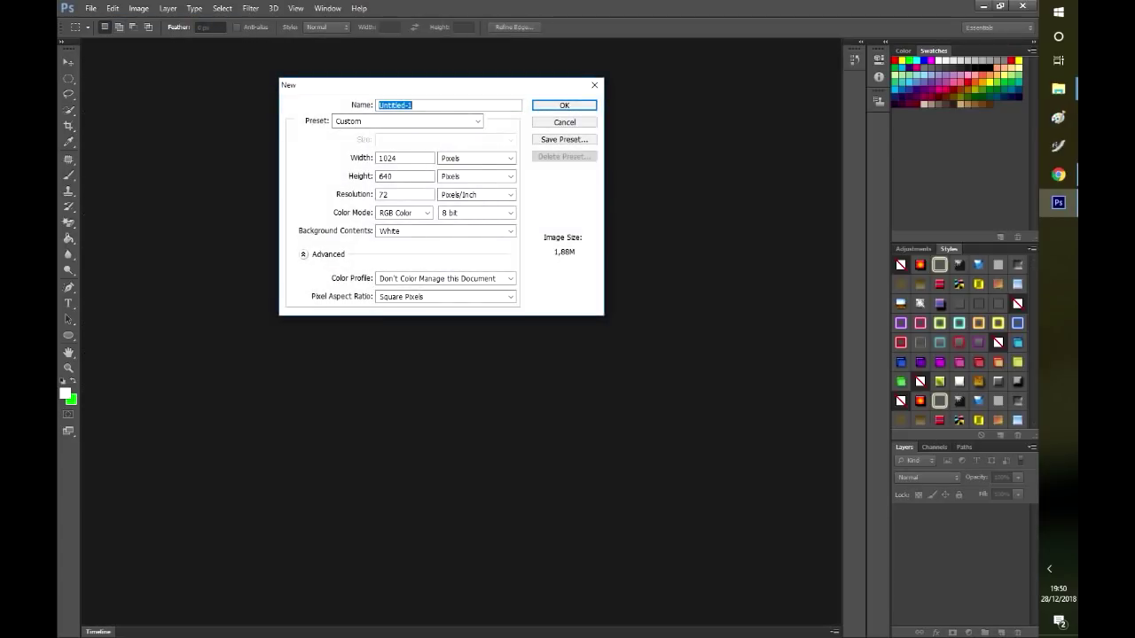
Switch to the textures folder and check the pixel dimensions of bg.jpg in its detailed properties
click(1058, 88)
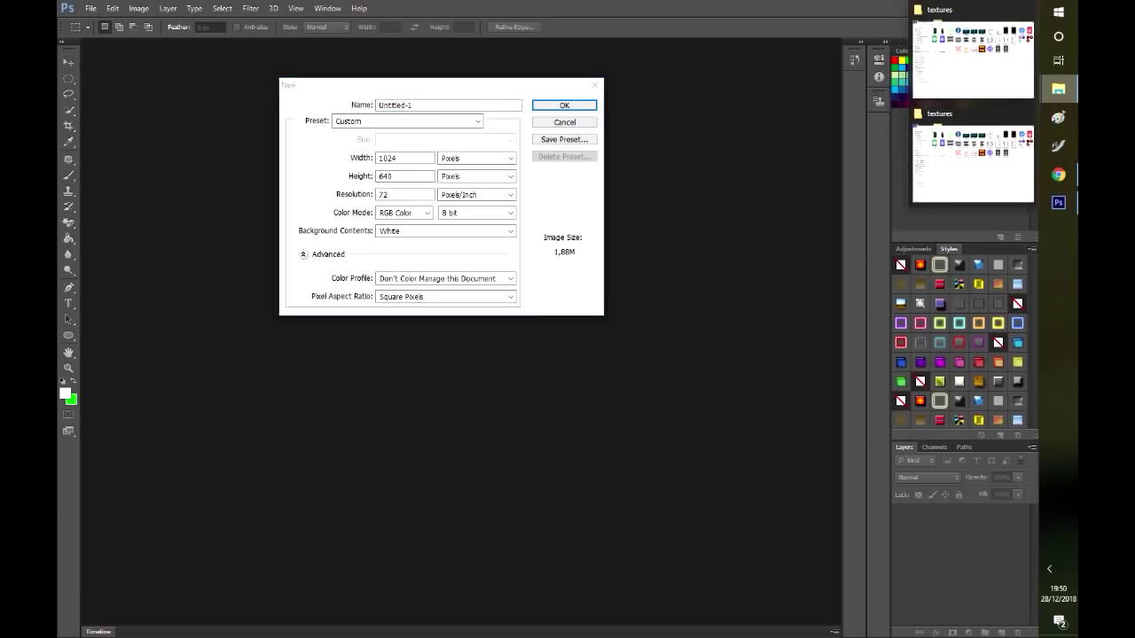
click(972, 62)
right_click(511, 92)
click(545, 535)
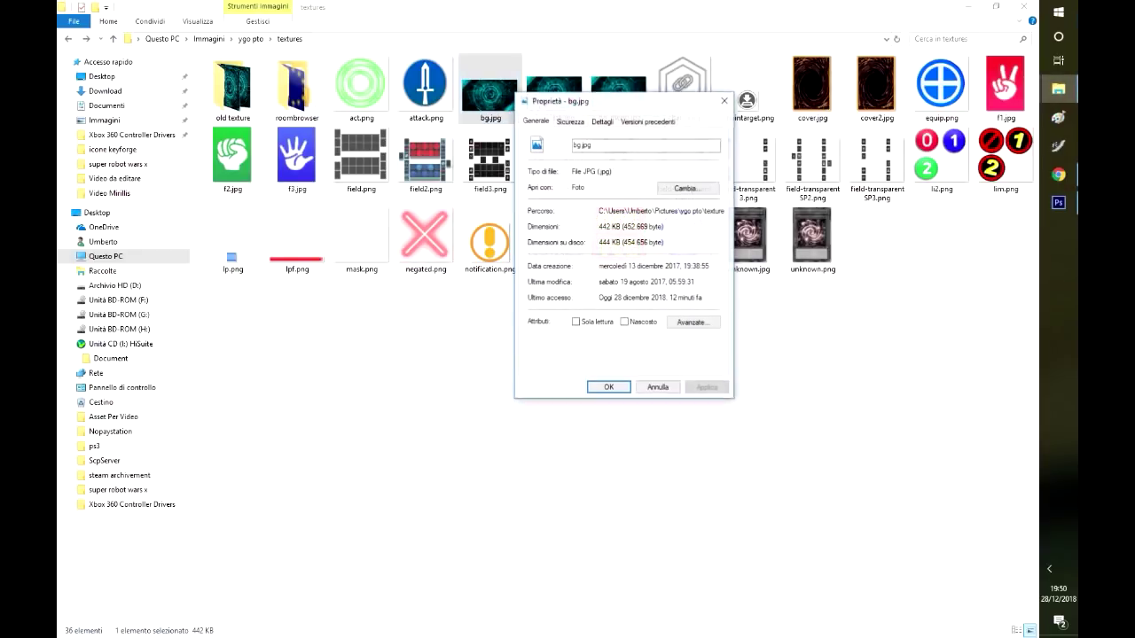
click(570, 120)
click(602, 120)
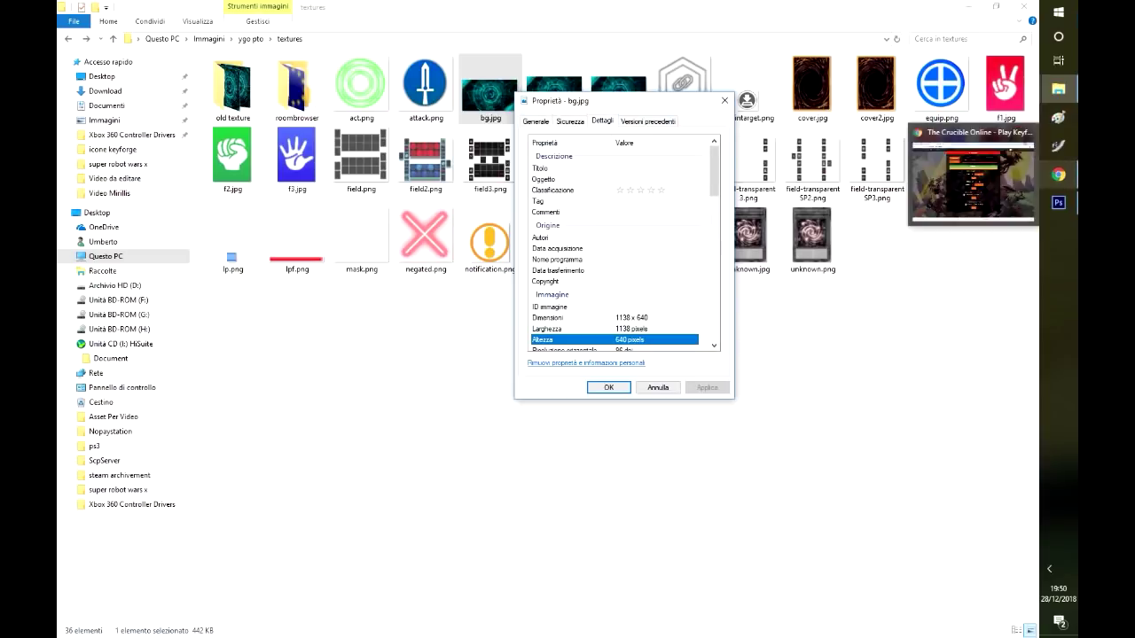
Switch back to Photoshop, create a 1138 × 640 pixel document and place the Decode.Talker image from the desktop in it
click(1057, 202)
click(564, 104)
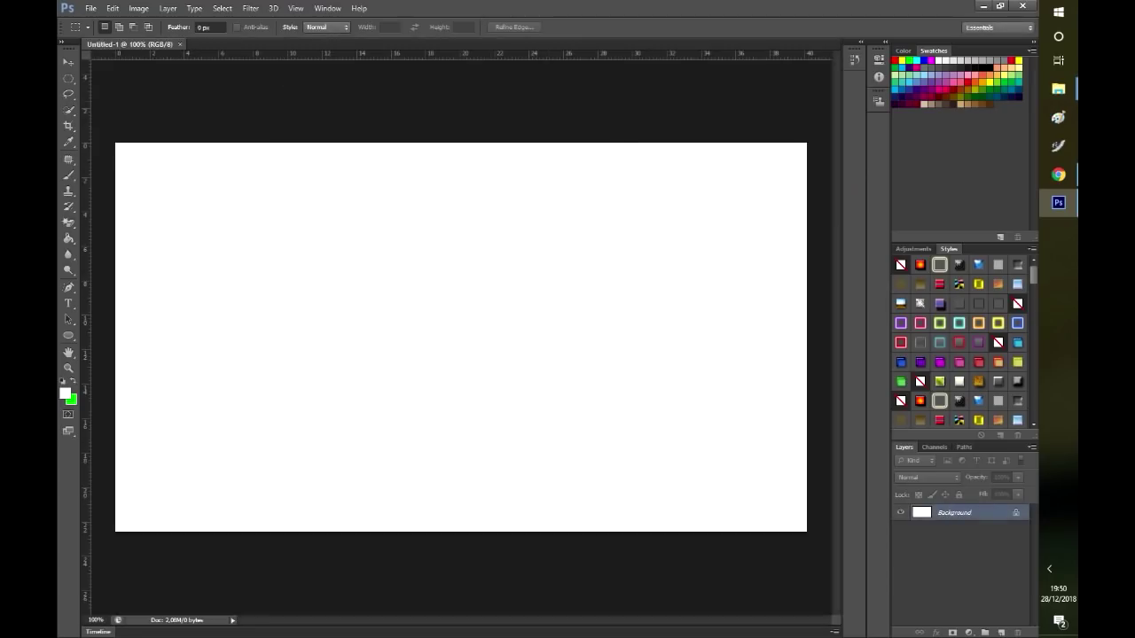
click(91, 8)
click(102, 205)
scroll(592, 347, down, 5)
double_click(600, 288)
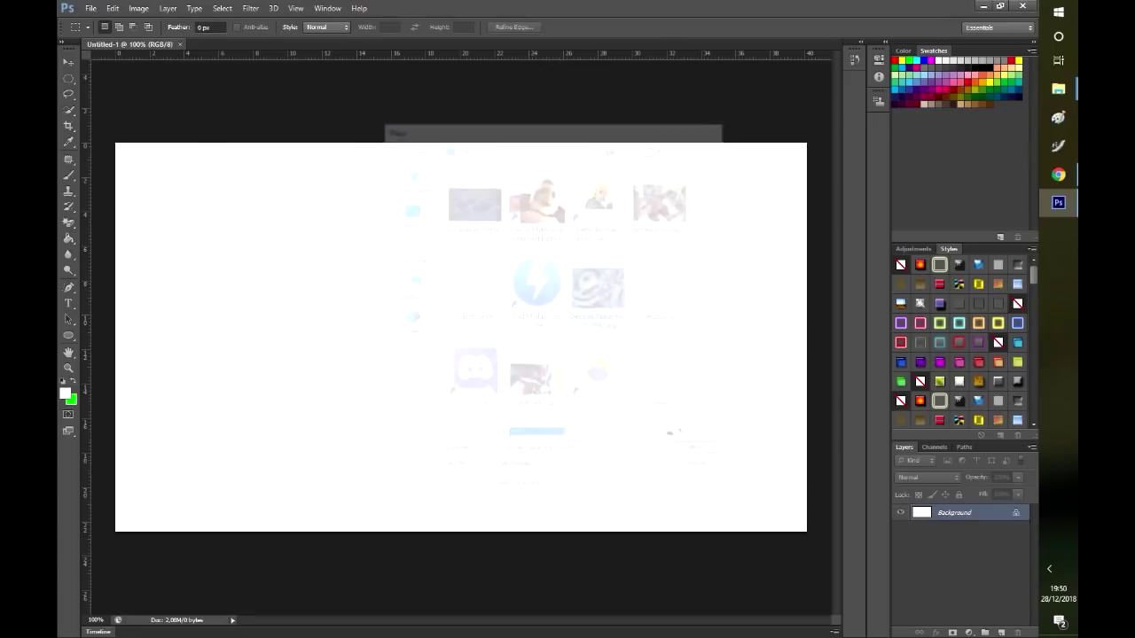
Stretch the placed Decode Talker image slightly past all four canvas edges so it covers the whole document
drag(718, 336, 823, 337)
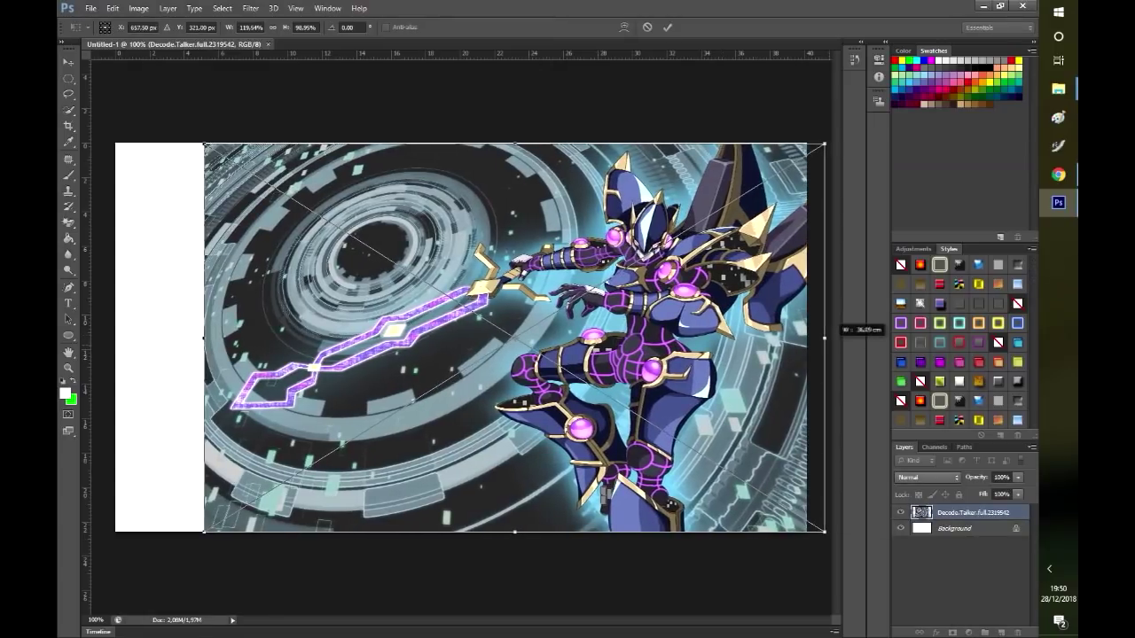
drag(131, 338, 108, 338)
drag(467, 144, 467, 135)
drag(467, 532, 466, 544)
key(Return)
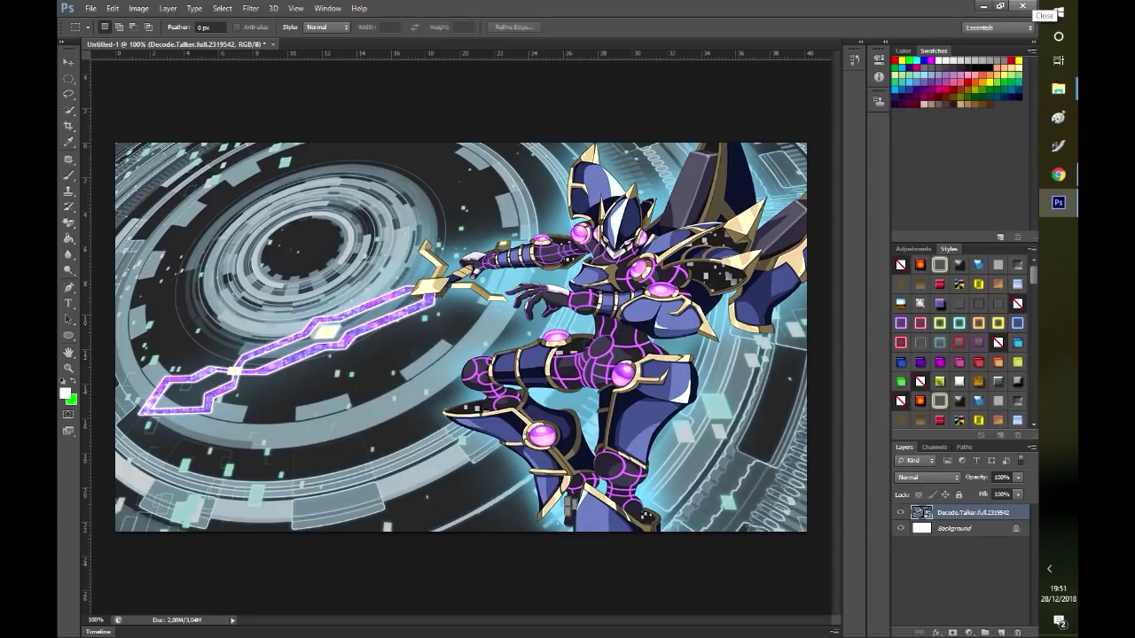
Close Photoshop and rename the finished 1138 × 640 Decode Talker image on the desktop as bg
click(1022, 6)
drag(321, 529, 358, 282)
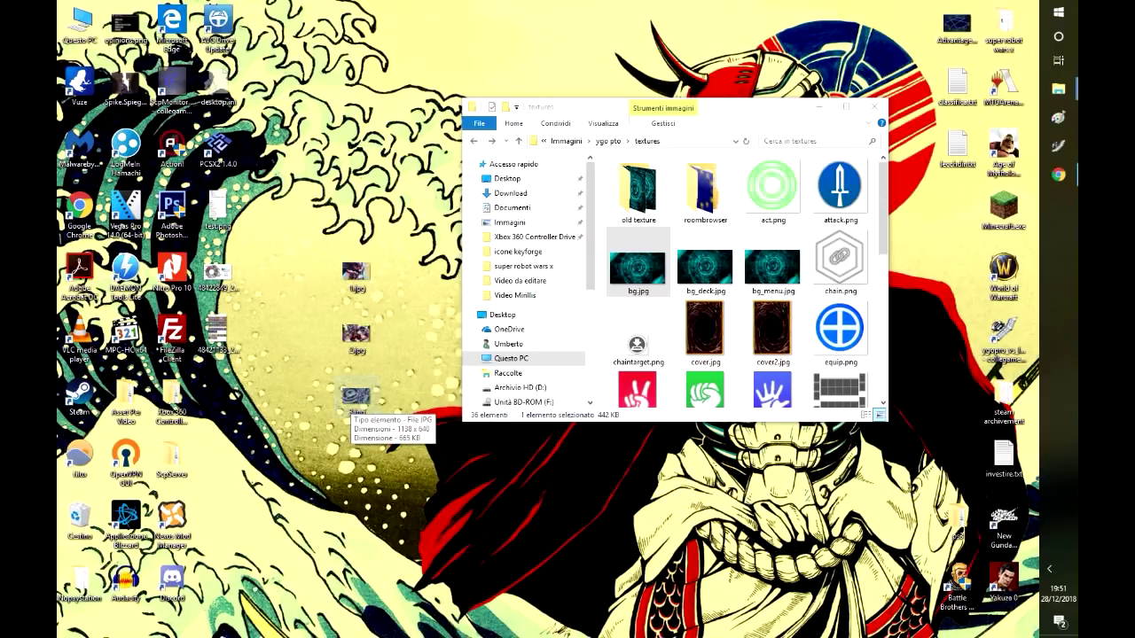
click(355, 397)
key(F2)
key(BackSpace)
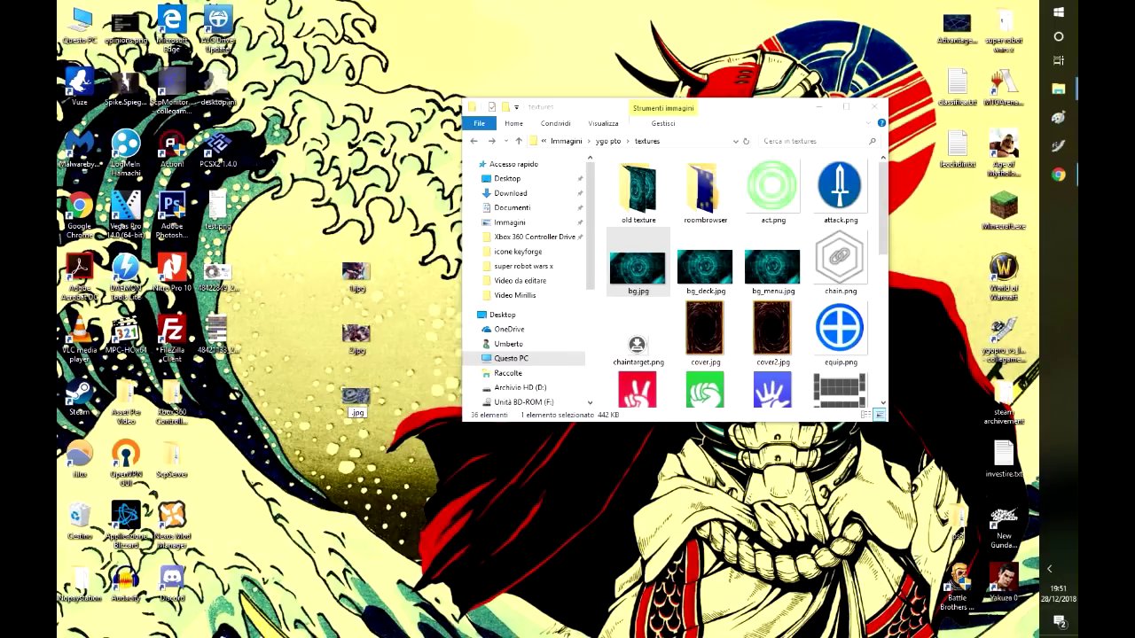
text(bg)
key(Return)
Rename the first of the three new background images on the desktop as bg_deck
key(Up)
key(Up)
key(F2)
key(BackSpace)
text(bg_deck)
key(Return)
Rename the second new background image on the desktop as bg_menu
key(Down)
key(F2)
text(bg_)
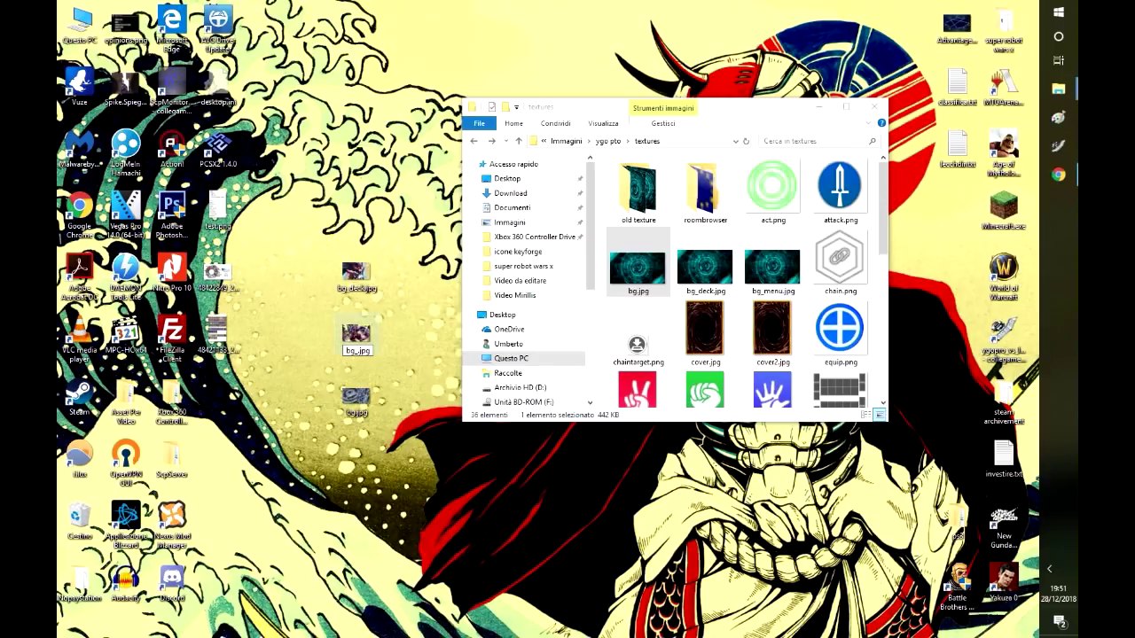
text(menu)
key(Return)
Replace bg.jpg, bg_deck.jpg and bg_menu.jpg in the textures folder with the three new images from the desktop
shift+click(772, 267)
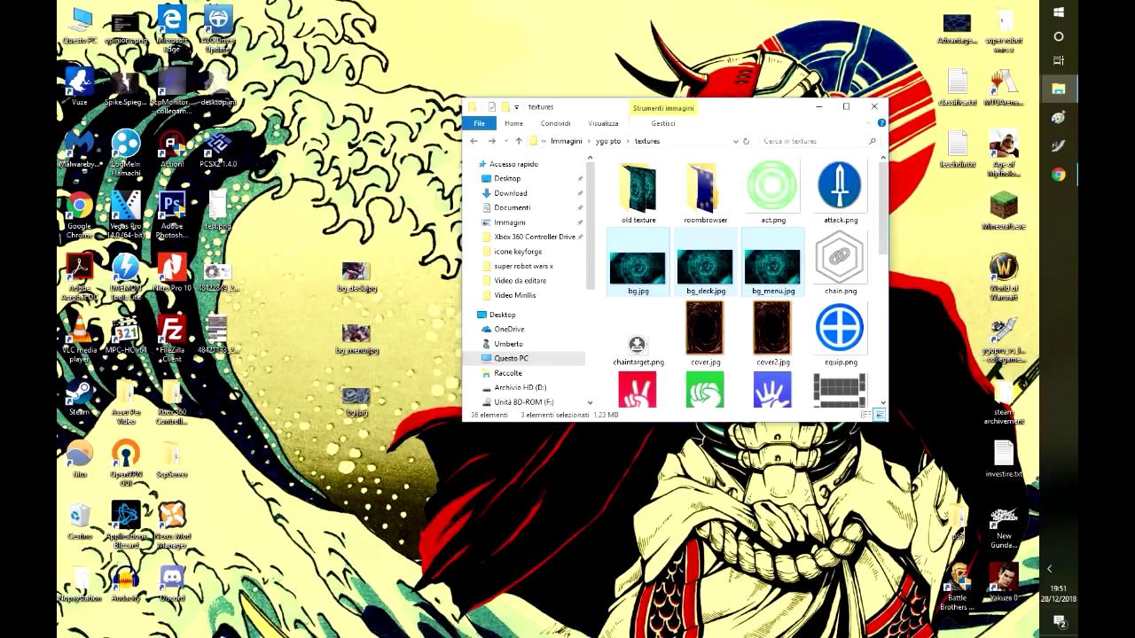
key(Delete)
drag(446, 432, 698, 264)
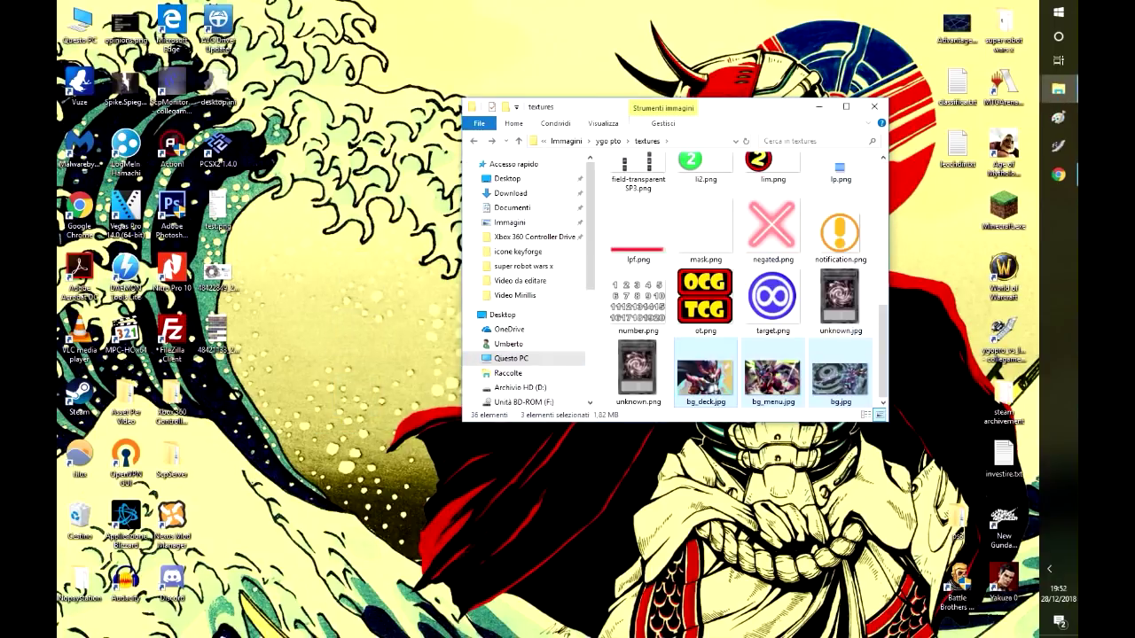
Close the textures folder, switch to YGOPRO and examine the main menu background maximized and windowed, plus the Deck Edit background
click(874, 107)
click(1058, 146)
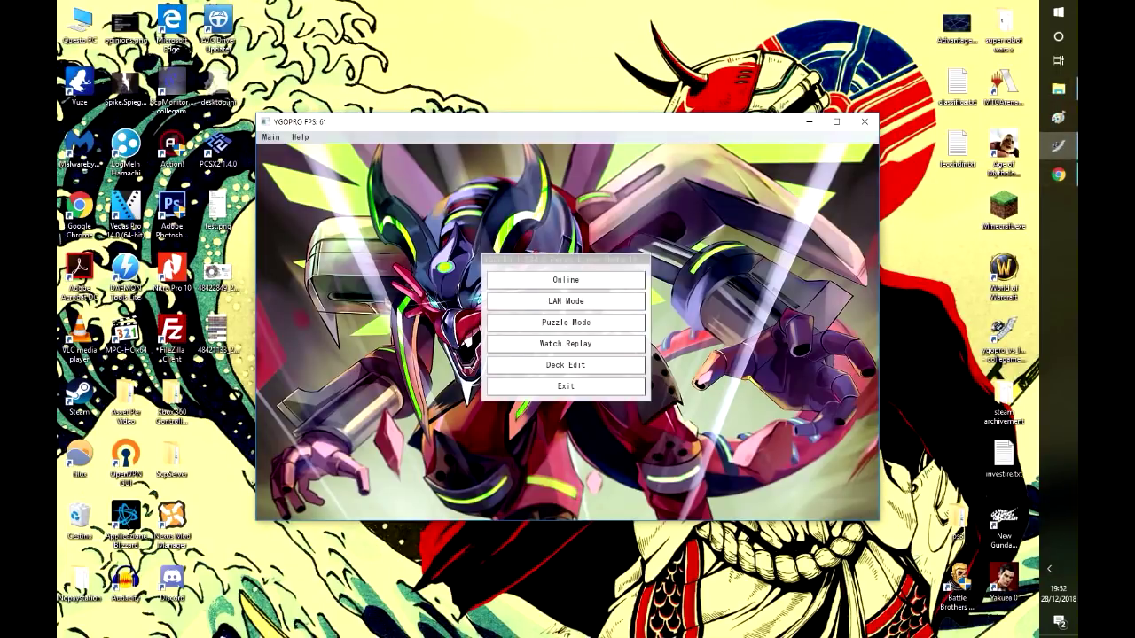
click(836, 121)
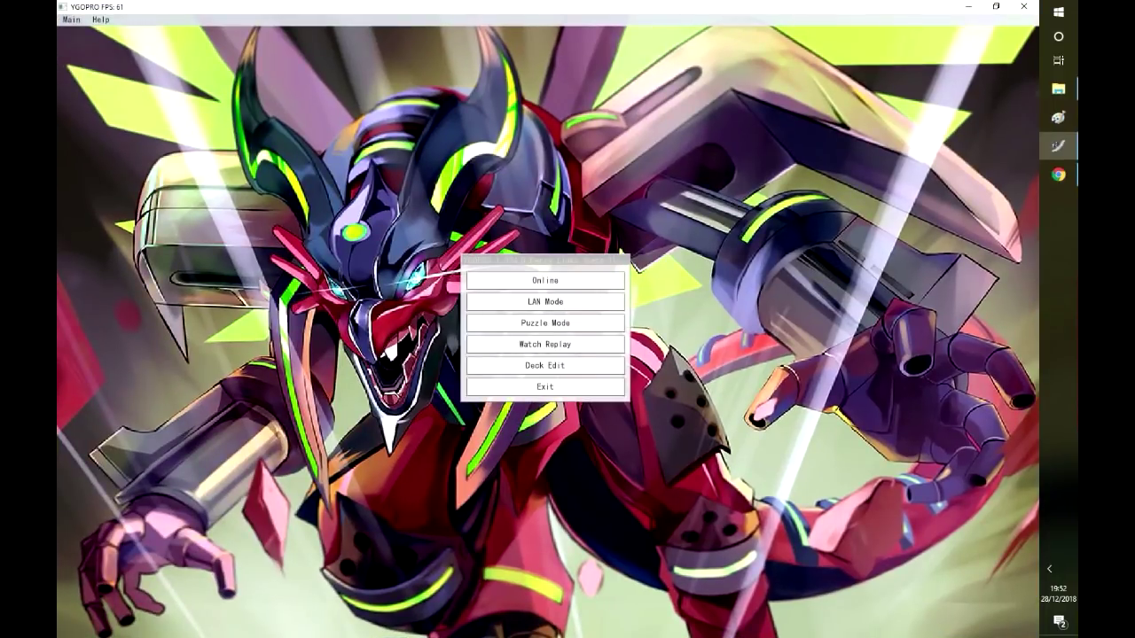
click(995, 6)
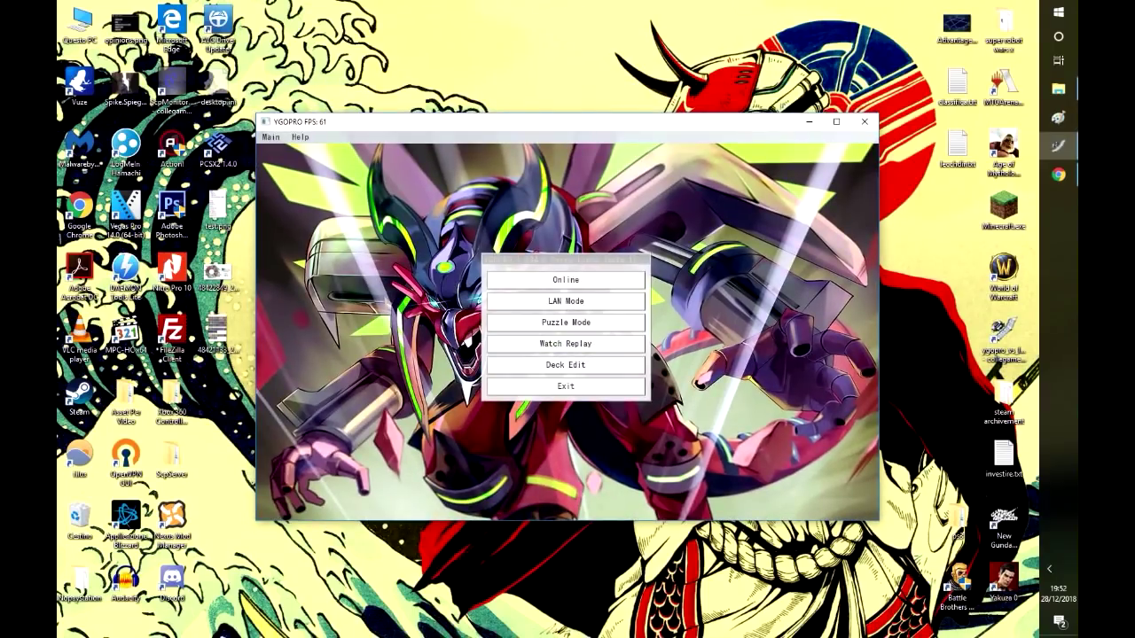
click(566, 365)
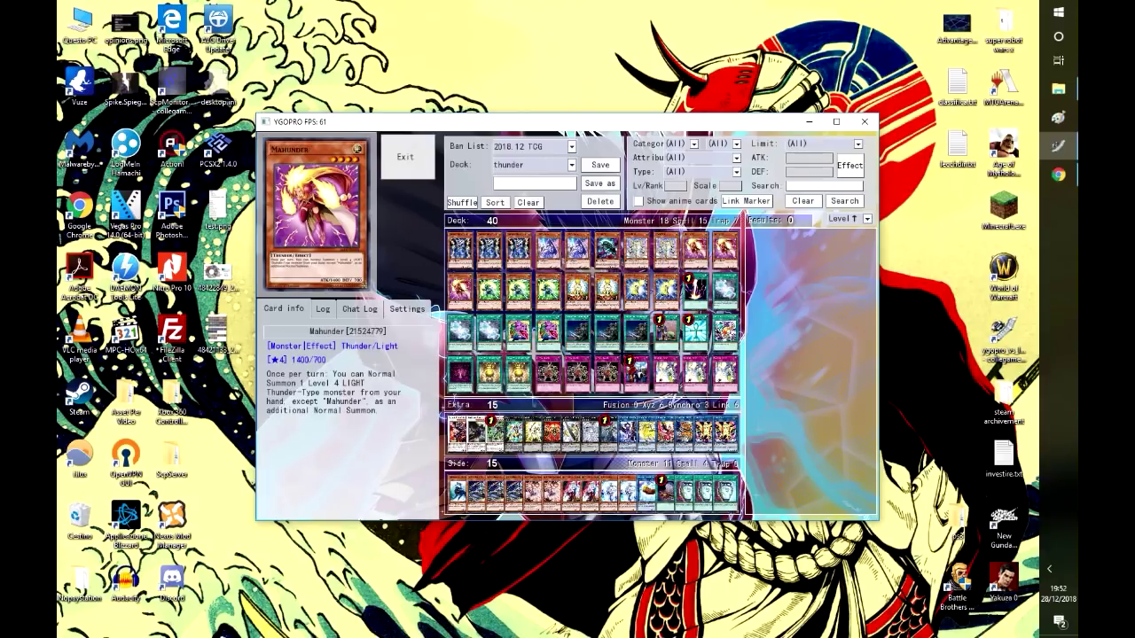
click(405, 157)
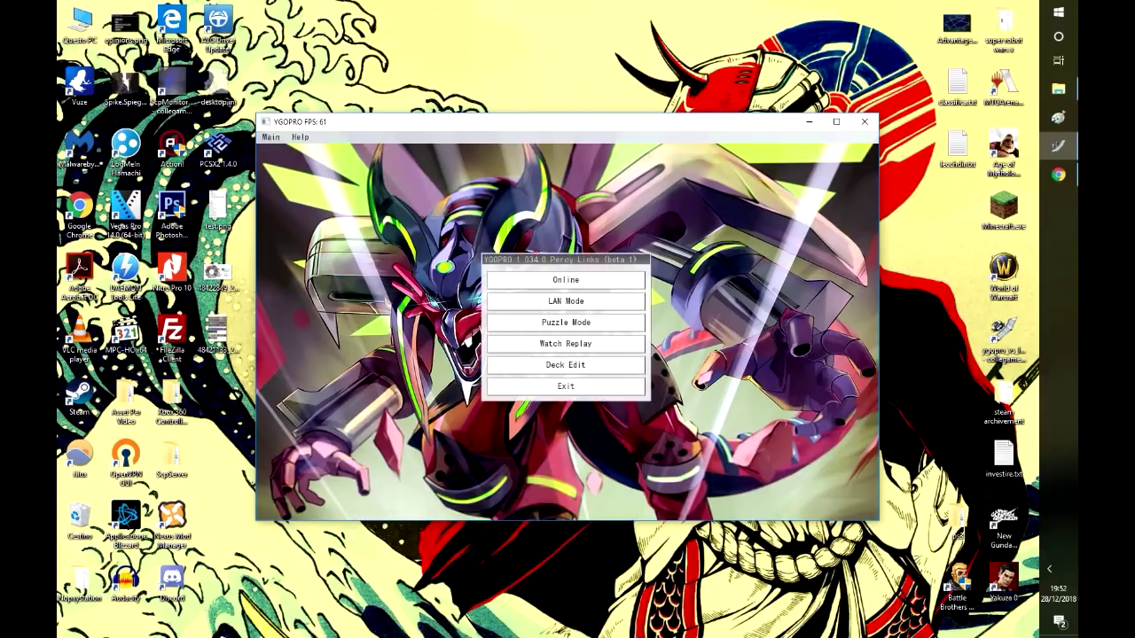